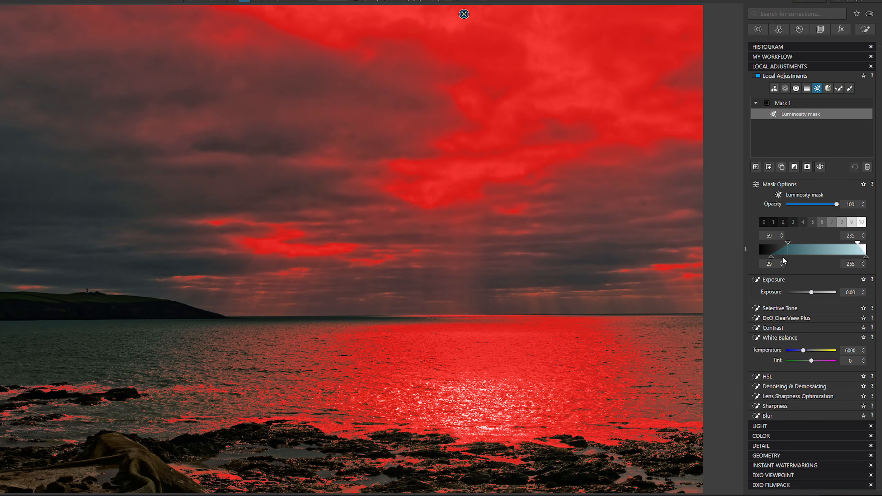
Widen the luminosity mask's range to 20 in the shadows and 248 in the highlights, and set its white balance temperature to 7734
left_click_drag(773, 260, 769, 259)
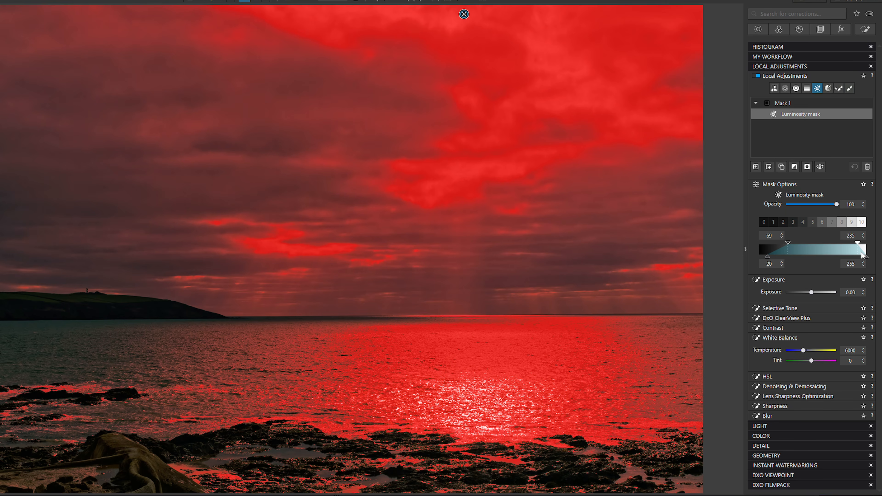
left_click_drag(859, 244, 864, 244)
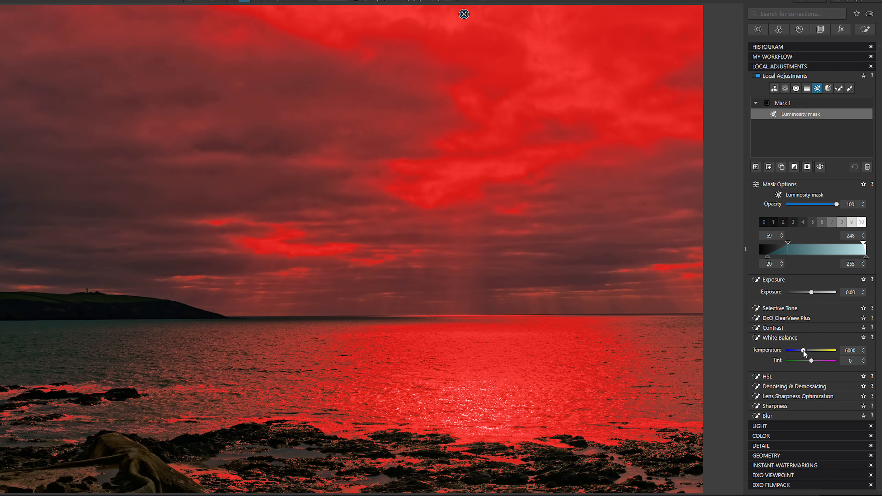
left_click_drag(803, 351, 807, 351)
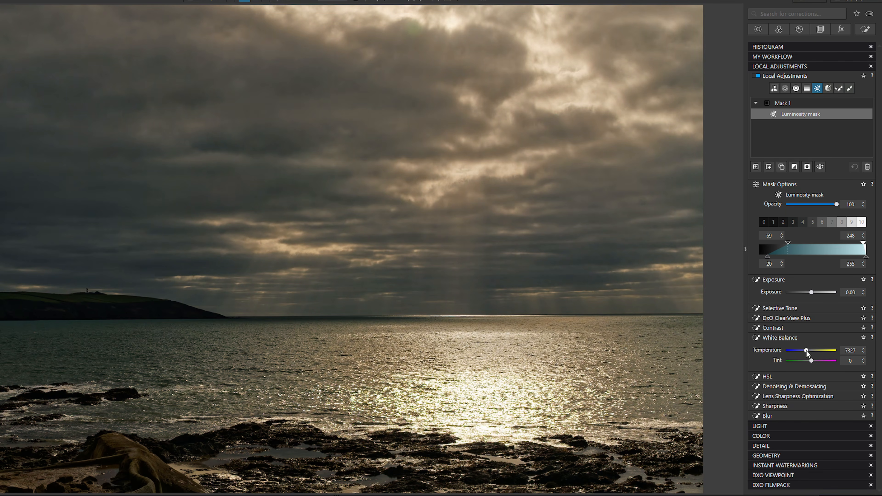
left_click_drag(806, 350, 807, 350)
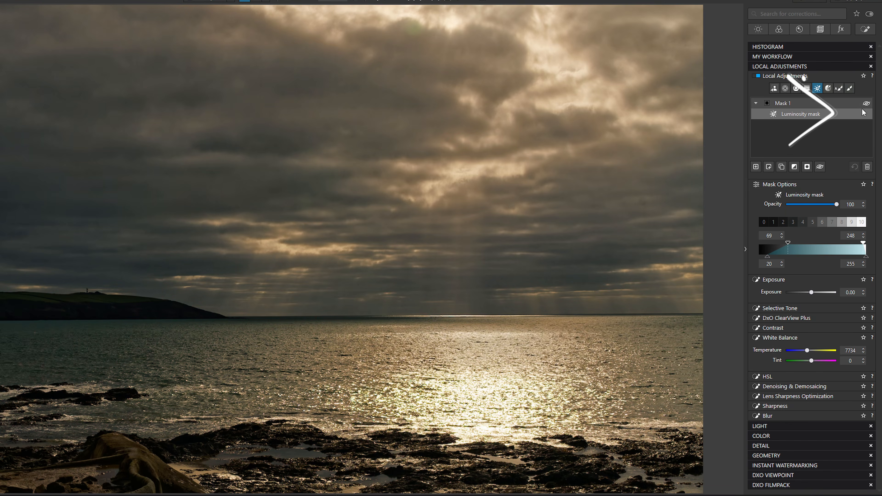
Turn the luminosity mask off and on again to compare the sky and sea with and without the warming
mouse_move(865, 113)
left_click(866, 115)
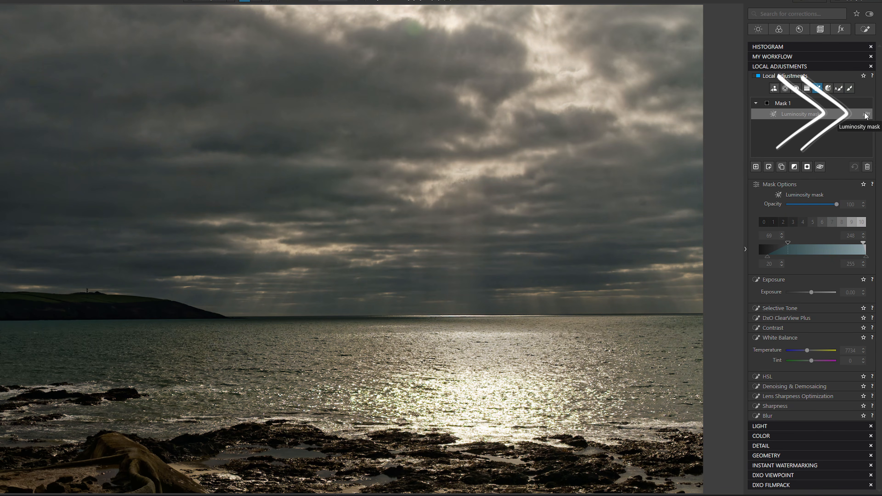
left_click(867, 114)
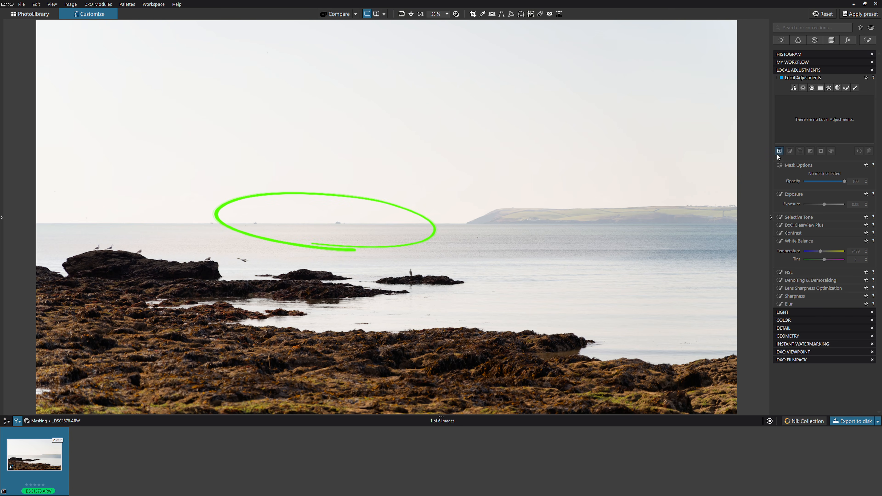
Create a new local adjustment mask and try selecting the sky with the AI mask's Sky category
left_click(783, 151)
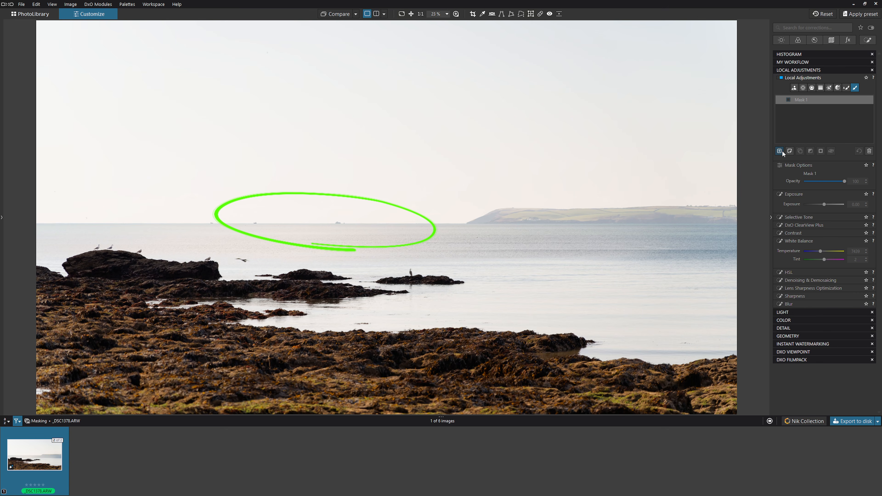
left_click(794, 87)
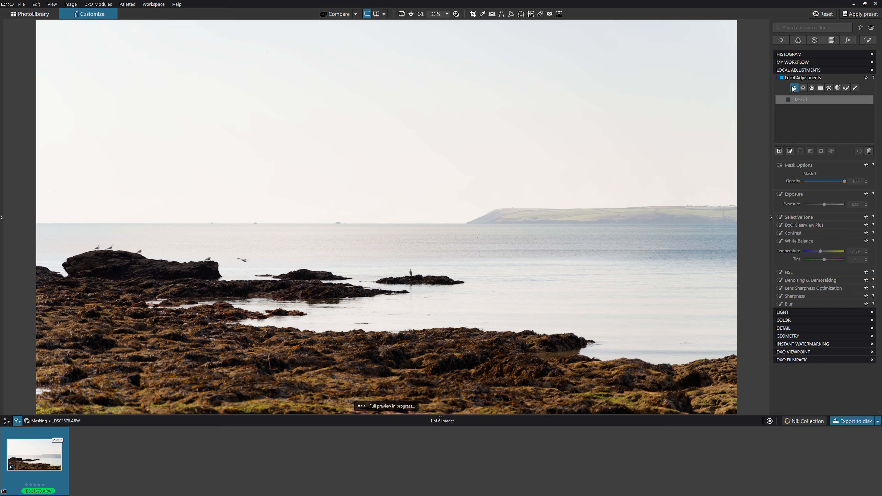
left_click(551, 85)
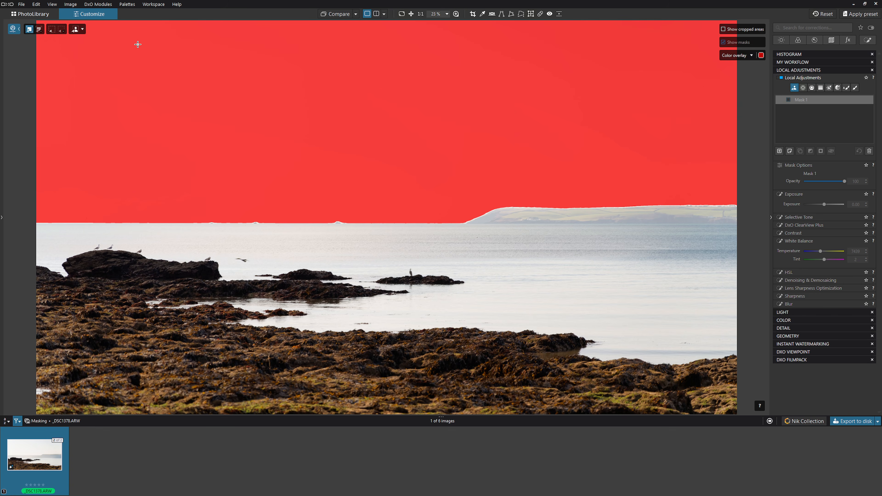
left_click(82, 29)
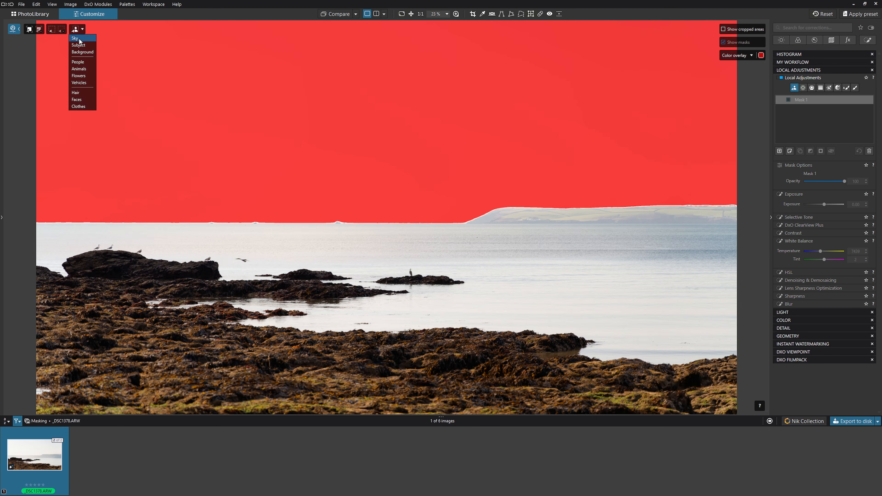
left_click(82, 38)
Examine the AI sky mask's edge along the horizon and around the distant ships at 100 % zoom
left_click(447, 14)
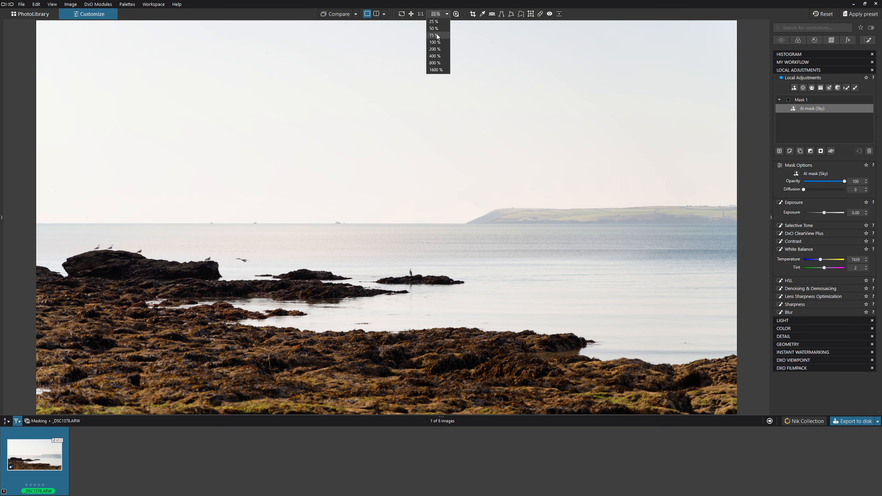
left_click(434, 42)
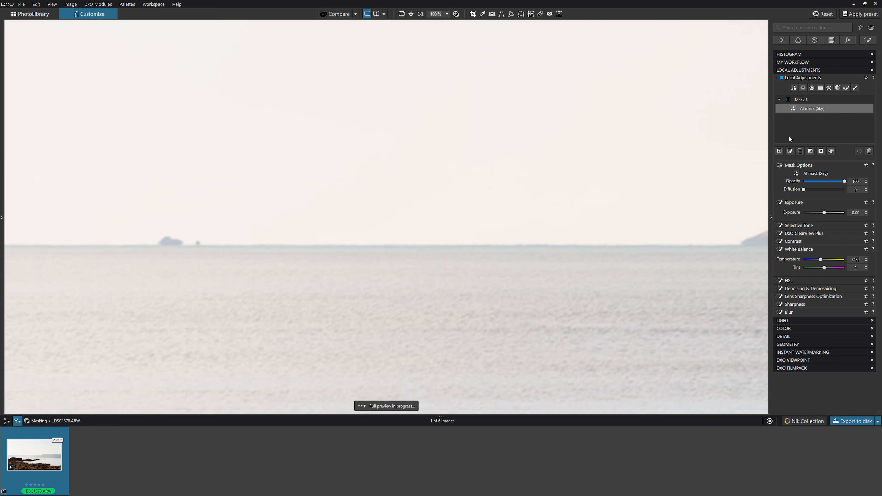
left_click(794, 108)
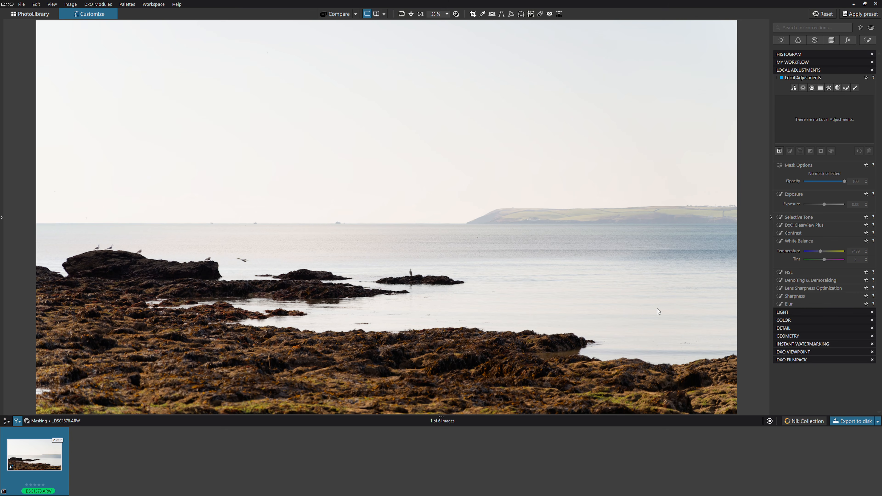
Try selecting the sea below the headland with an AI mask in a new local adjustment at 50 % zoom
left_click(447, 14)
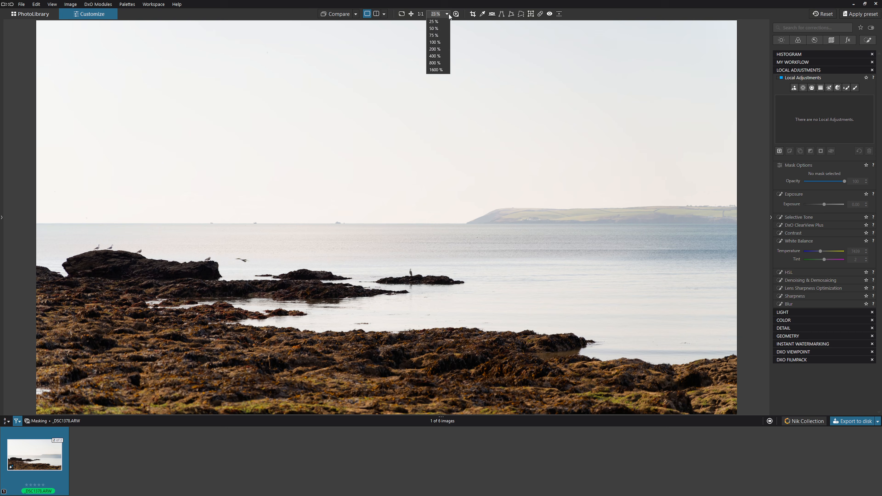
left_click(435, 29)
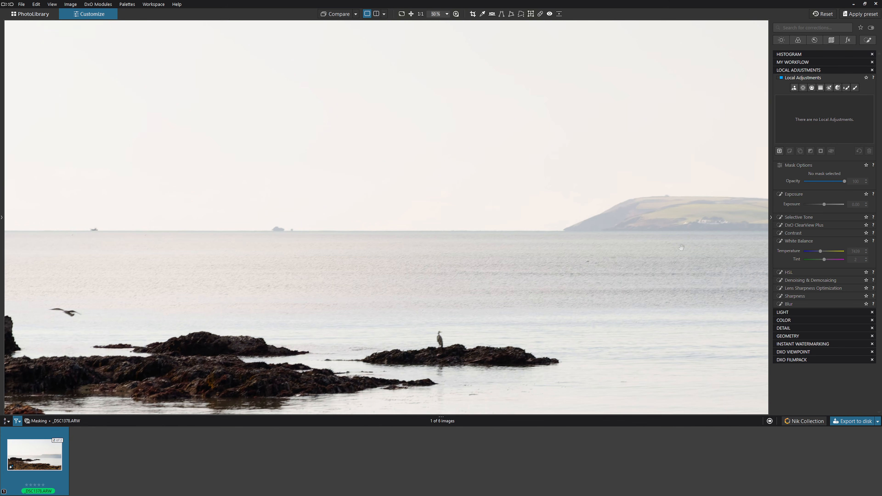
left_click_drag(694, 250, 275, 215)
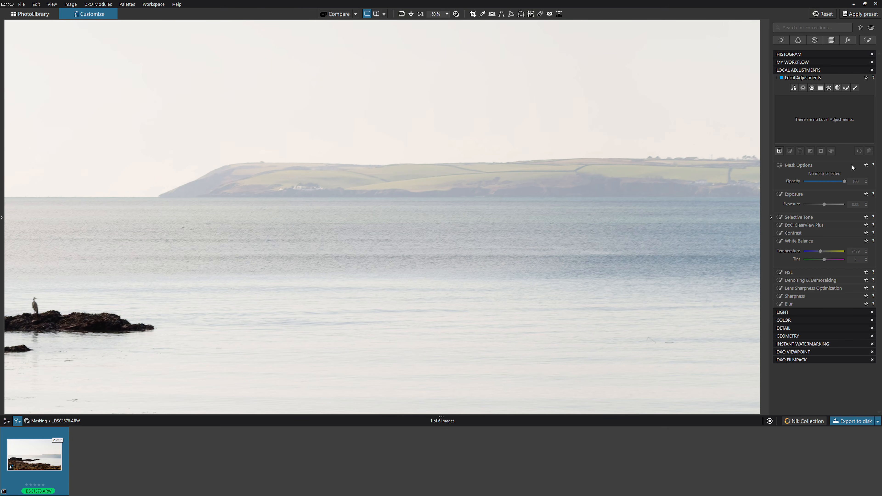
left_click(780, 152)
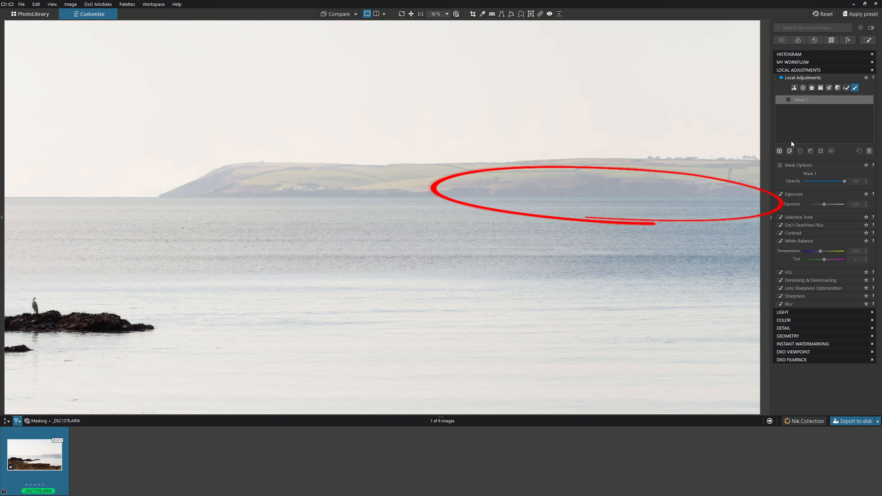
left_click(794, 88)
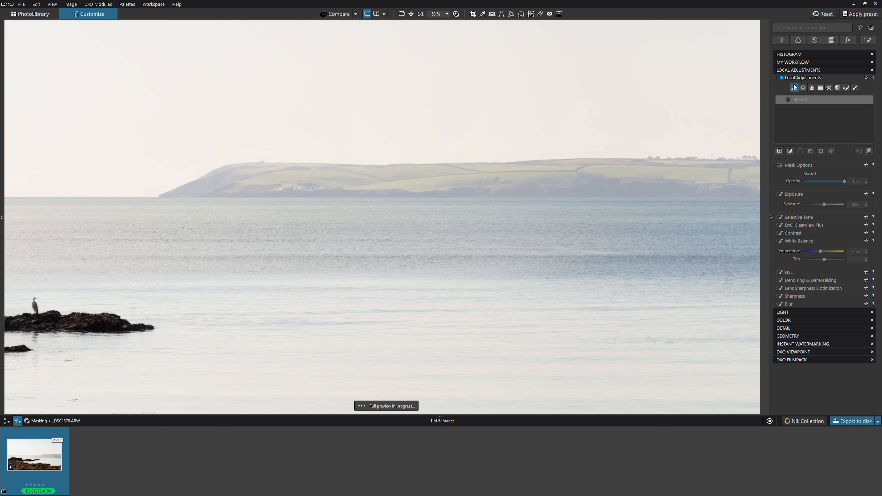
left_click(532, 237)
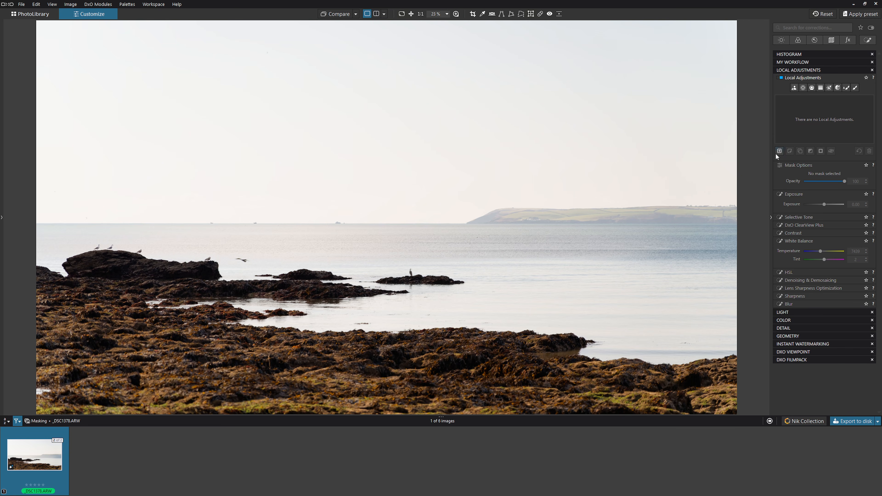
Create a luminosity mask sampled from the sea and set its full-selection range from 129 to 255
left_click(779, 151)
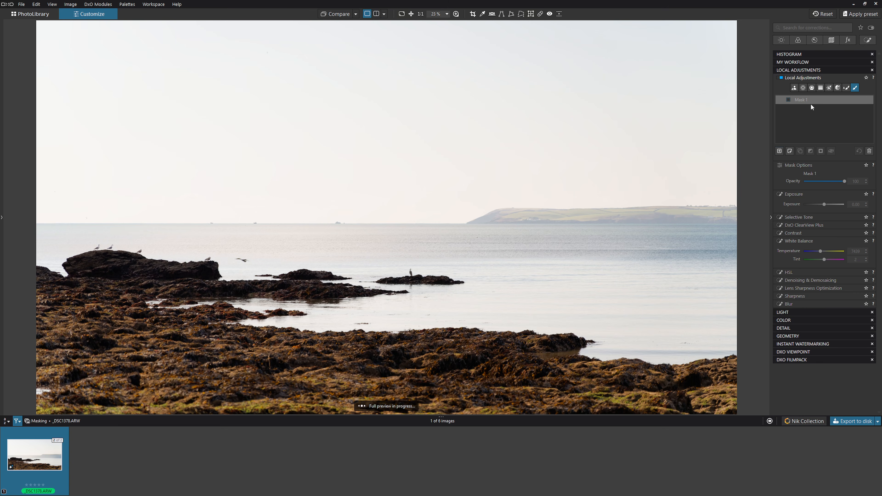
left_click(829, 89)
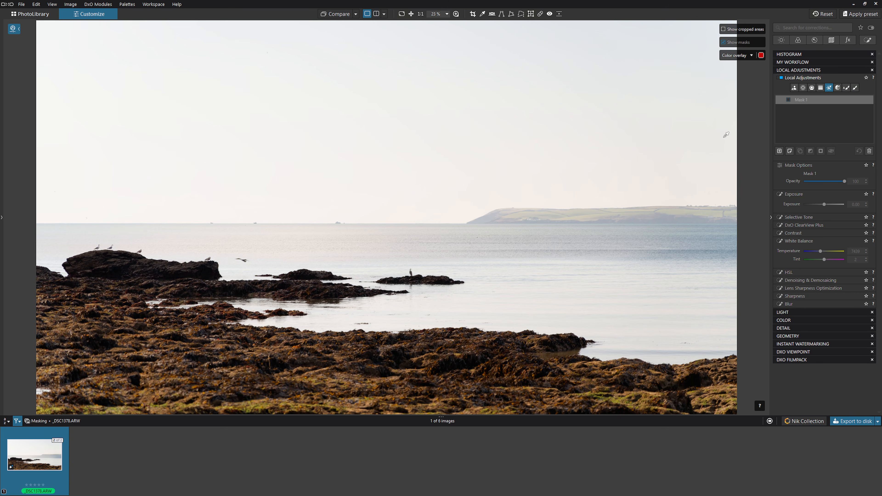
left_click(587, 255)
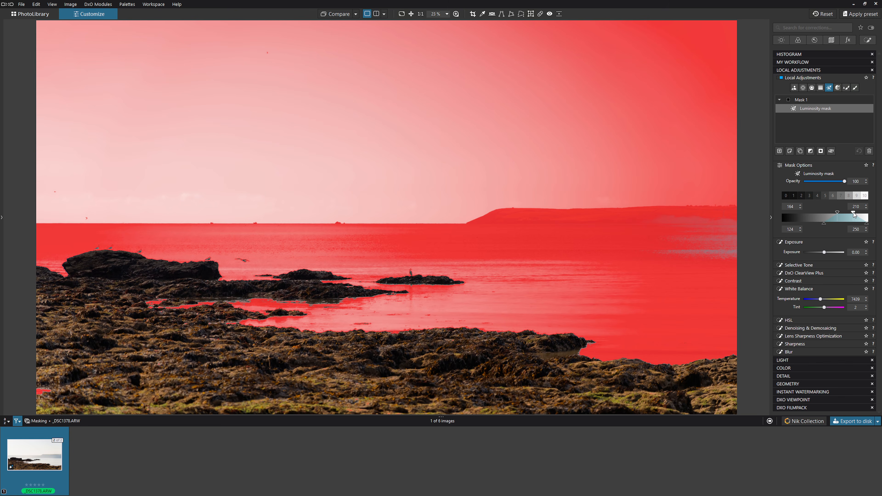
left_click_drag(854, 214, 869, 216)
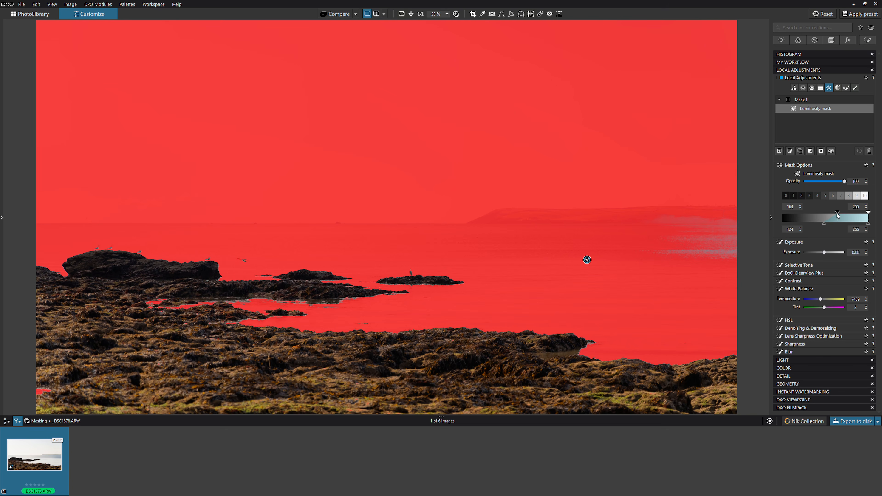
left_click_drag(837, 212, 826, 214)
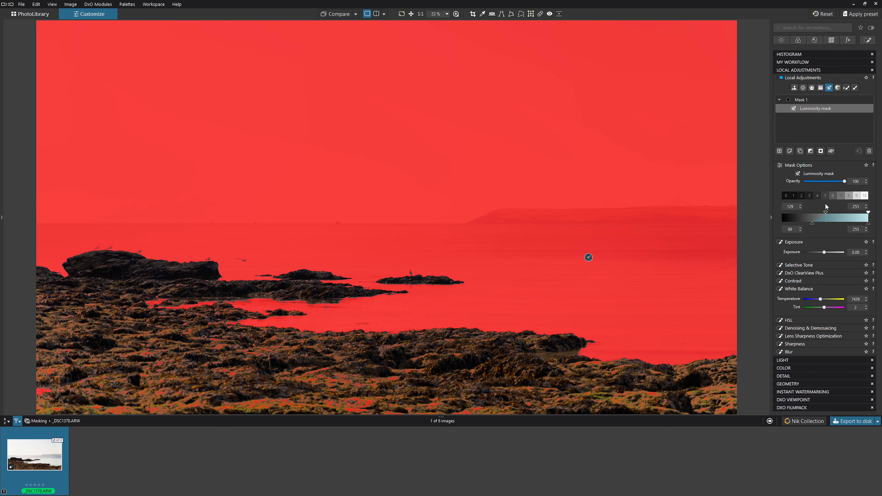
Add an AI Sky sub mask to Mask 1 and subtract it from the luminosity mask
left_click(795, 151)
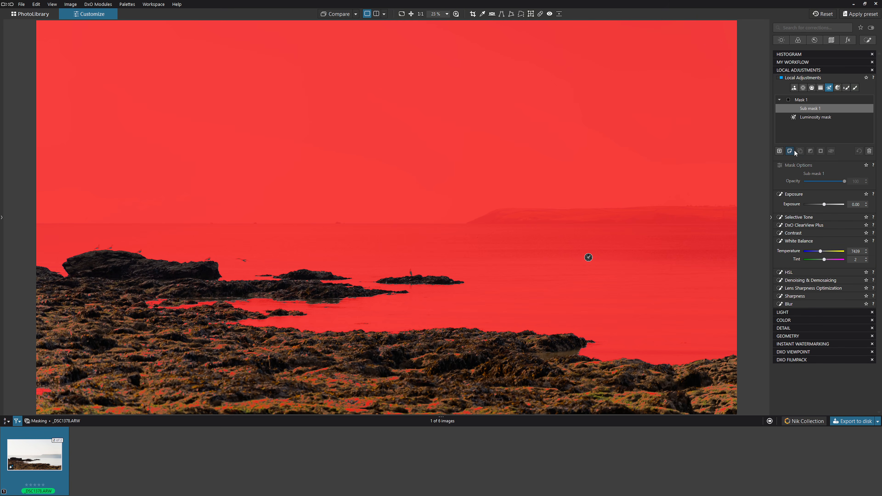
left_click(794, 88)
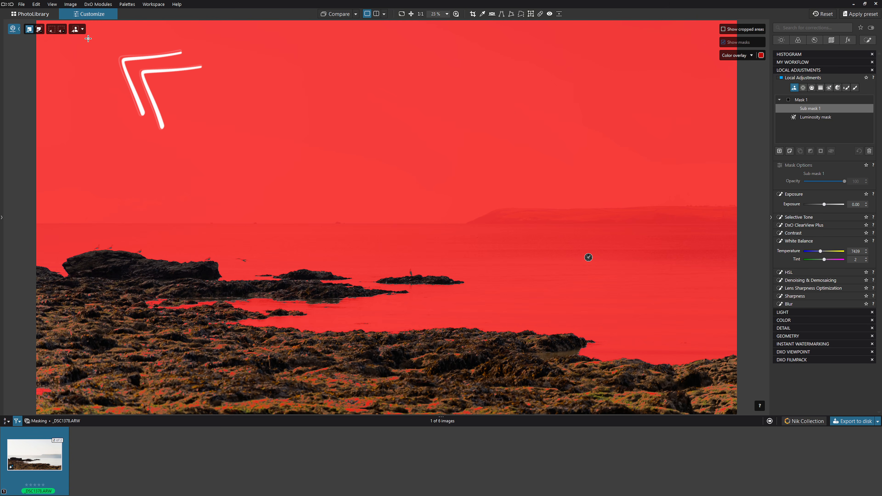
left_click(82, 29)
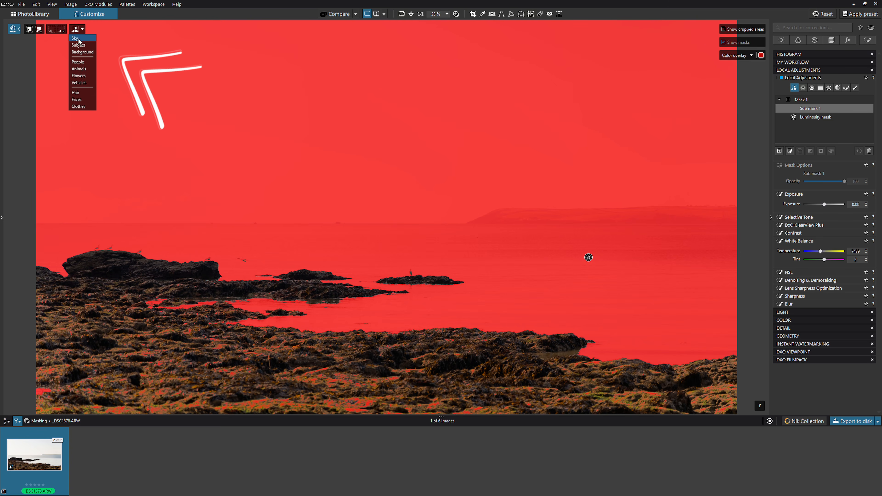
left_click(79, 41)
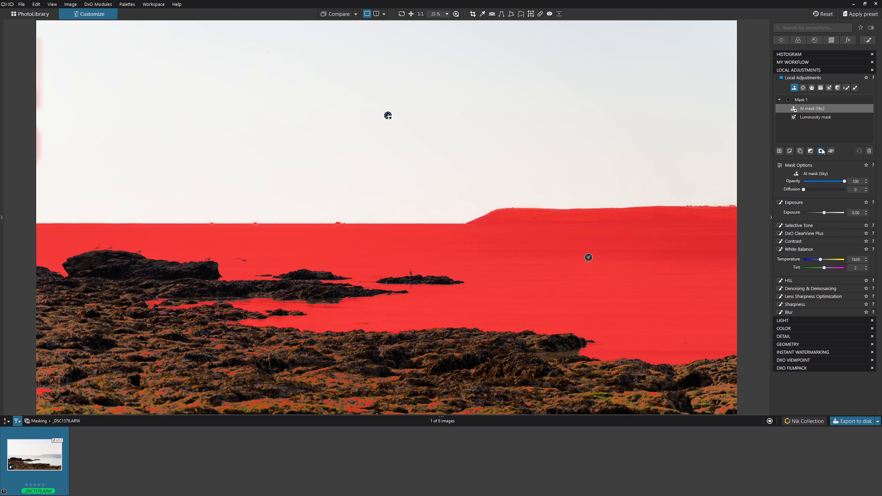
Add a control line sub mask to Mask 1, placed across the headland just above the horizon
left_click(790, 151)
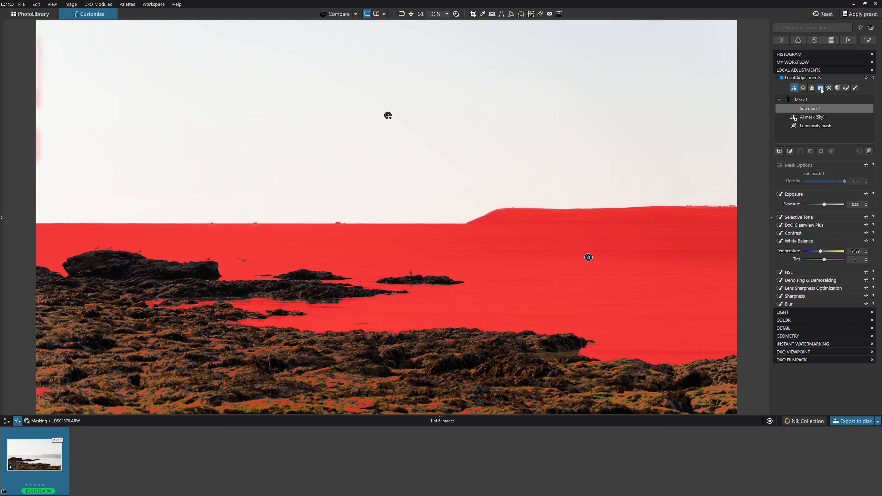
left_click(812, 88)
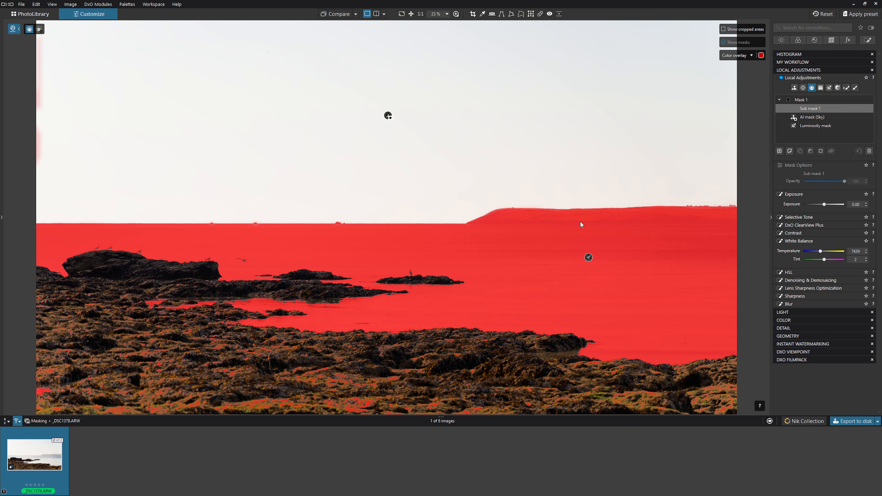
left_click(581, 222)
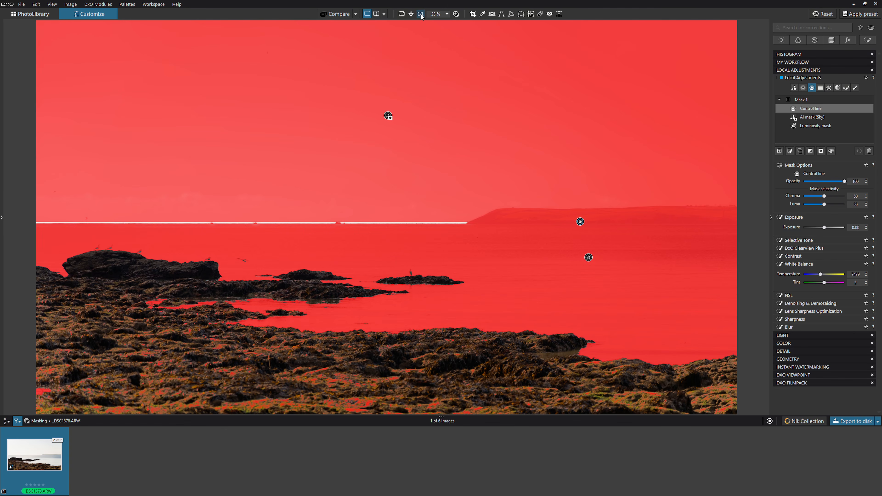
Move the control line down onto the horizon at the base of the headland, working at 100 % zoom
left_click(421, 14)
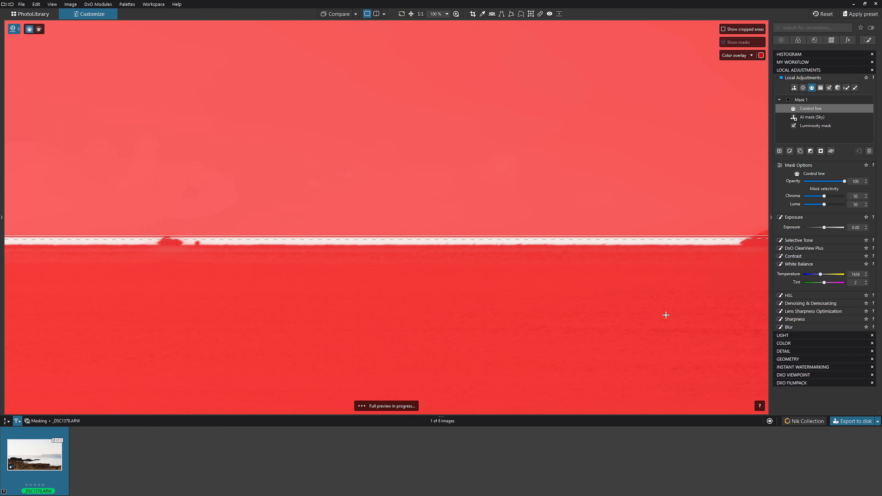
left_click_drag(606, 341, 40, 323)
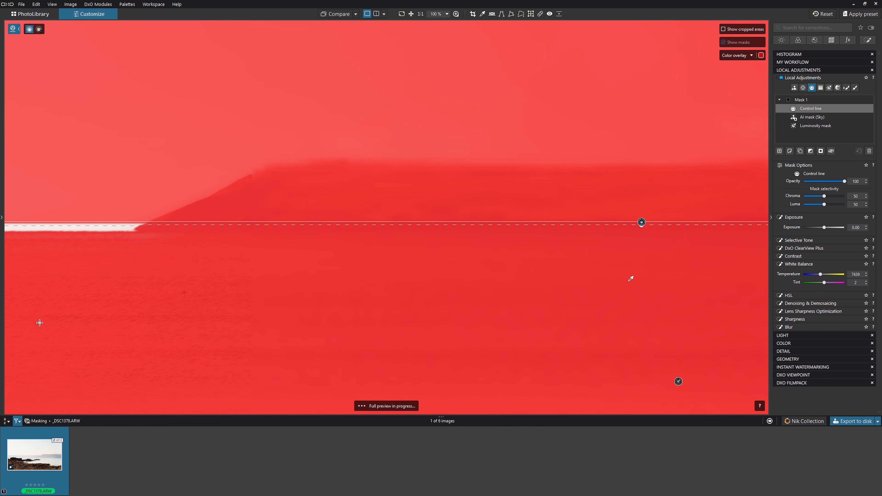
left_click(640, 223)
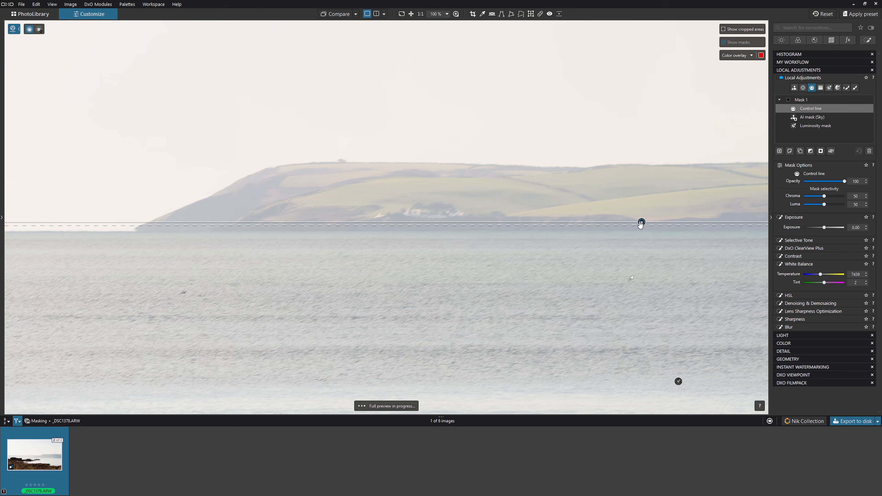
left_click_drag(641, 224, 642, 232)
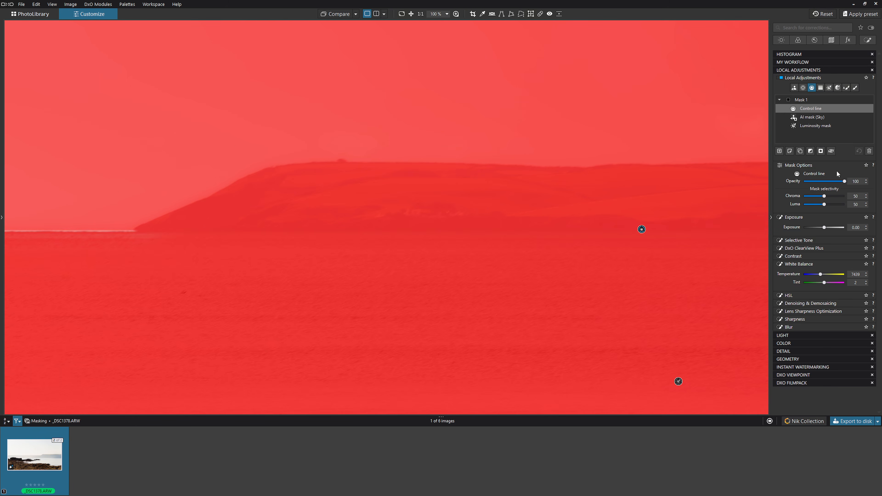
Subtract the control line from Mask 1 to exclude the headland, and fit the whole photo in view
left_click(822, 152)
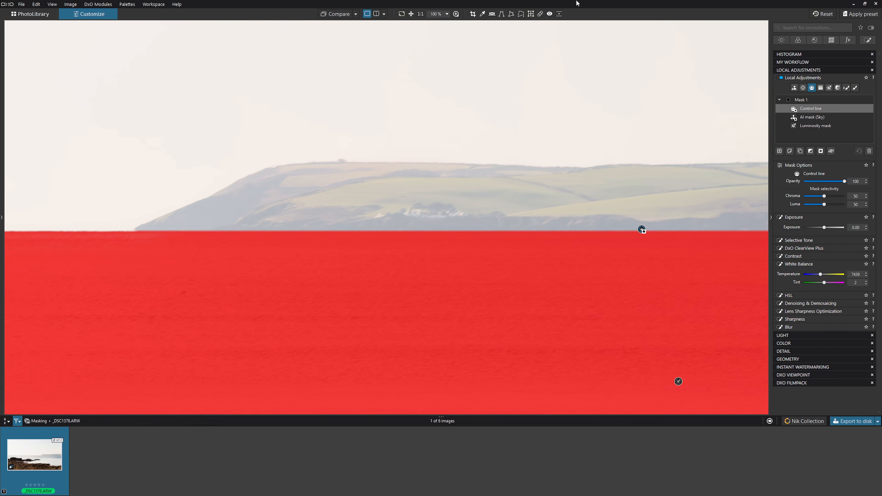
left_click(410, 14)
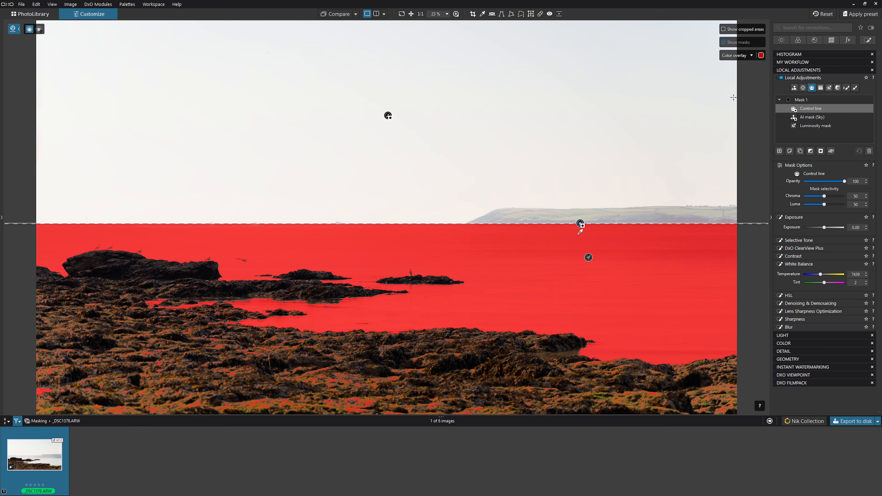
Add a brush sub mask to Mask 1 and erase the stray selection from the foreground rocks and seaweed
left_click(790, 151)
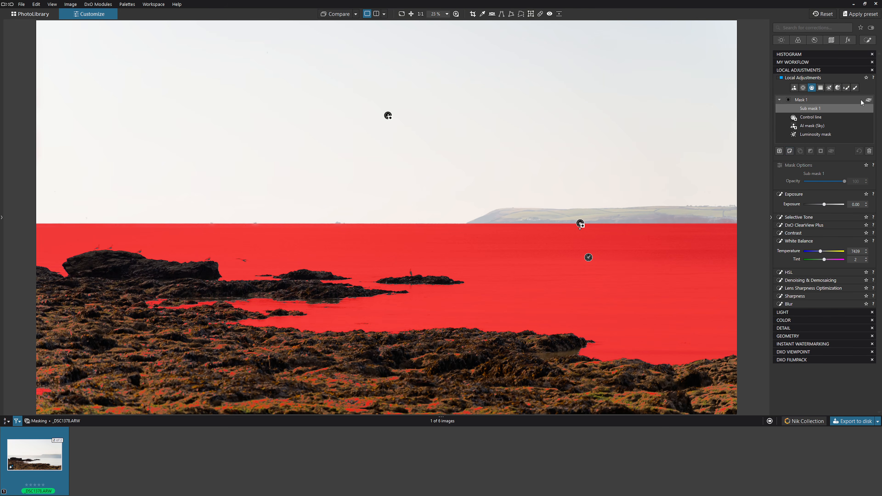
left_click(855, 88)
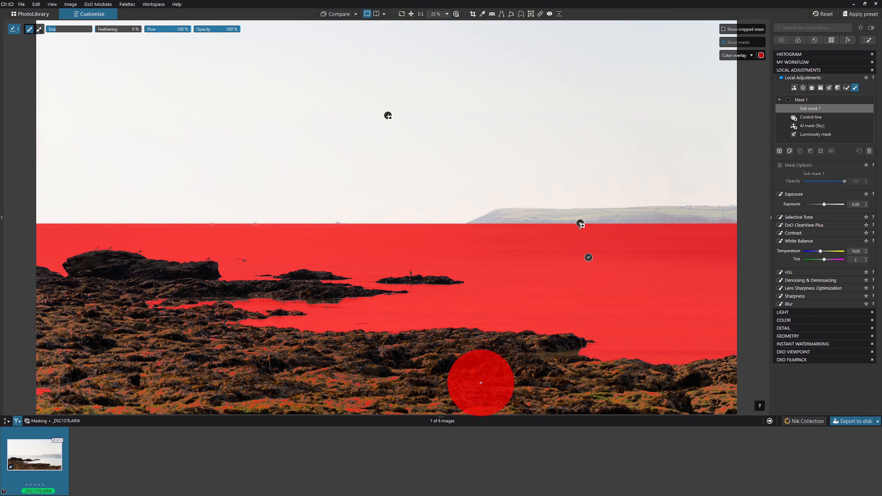
key("ctrl")
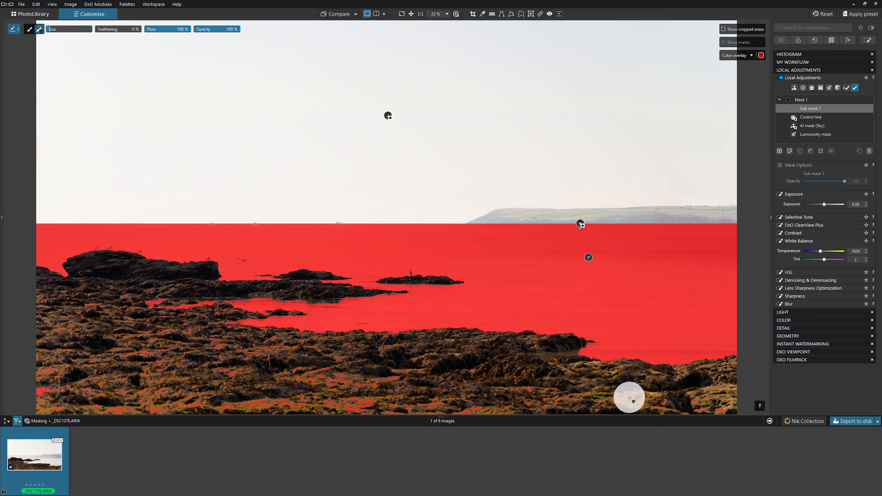
mouse_move(489, 402)
left_mouse_down()
mouse_move(377, 405)
mouse_move(406, 381)
mouse_move(496, 369)
mouse_move(505, 355)
mouse_move(343, 351)
mouse_move(397, 347)
mouse_move(430, 349)
mouse_move(328, 357)
mouse_move(238, 345)
mouse_move(225, 345)
mouse_move(292, 371)
mouse_move(403, 390)
mouse_move(266, 376)
mouse_move(260, 386)
mouse_move(306, 404)
mouse_move(442, 409)
mouse_move(334, 396)
mouse_move(40, 398)
mouse_move(43, 306)
mouse_move(101, 302)
mouse_move(173, 328)
left_mouse_up()
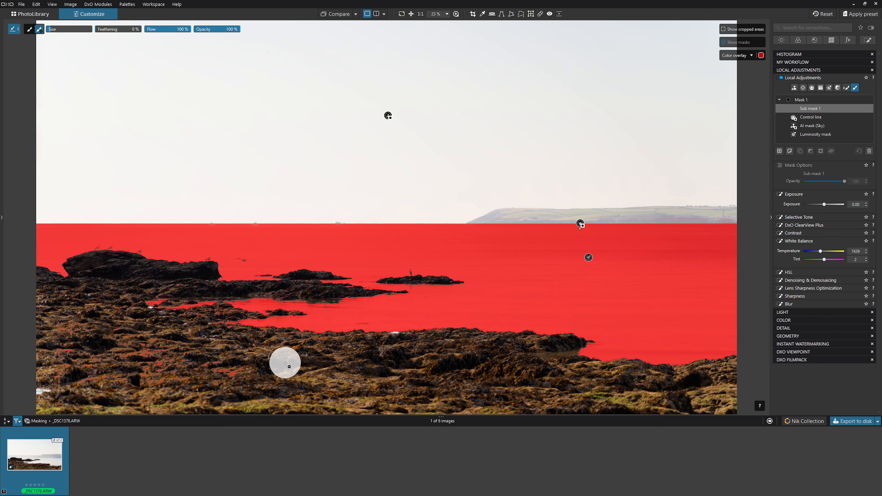
mouse_move(83, 342)
left_mouse_down()
mouse_move(155, 345)
mouse_move(107, 331)
mouse_move(59, 347)
mouse_move(74, 376)
mouse_move(216, 373)
mouse_move(314, 396)
mouse_move(225, 380)
mouse_move(80, 379)
mouse_move(204, 374)
mouse_move(314, 397)
mouse_move(291, 370)
mouse_move(114, 341)
mouse_move(91, 322)
left_mouse_up()
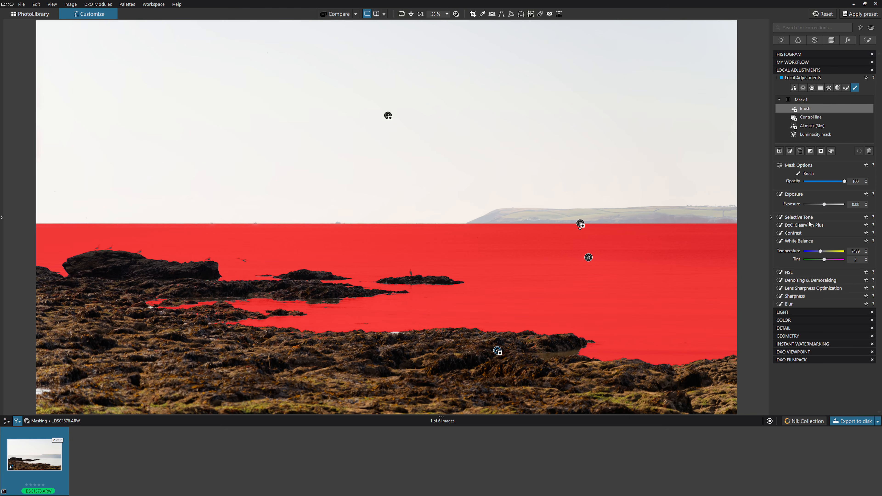
Set Mask 1's exposure to -0.17 and its microcontrast to 11
left_click(826, 205)
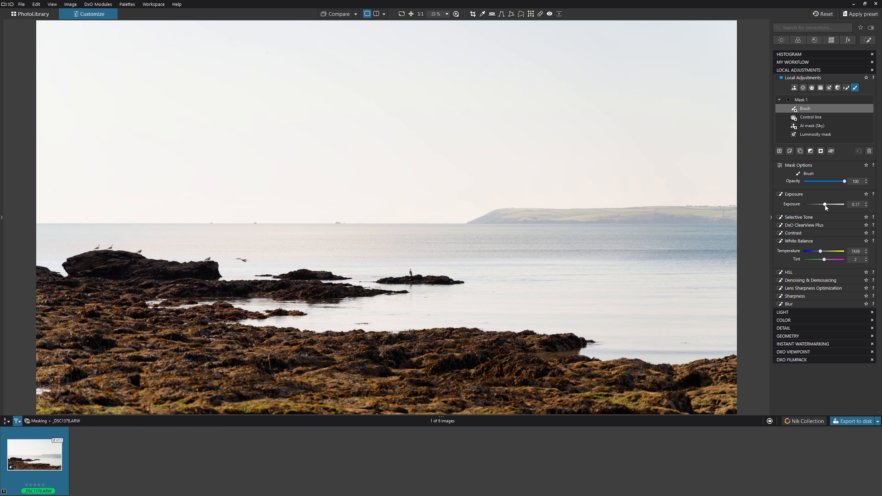
left_click_drag(825, 205, 823, 204)
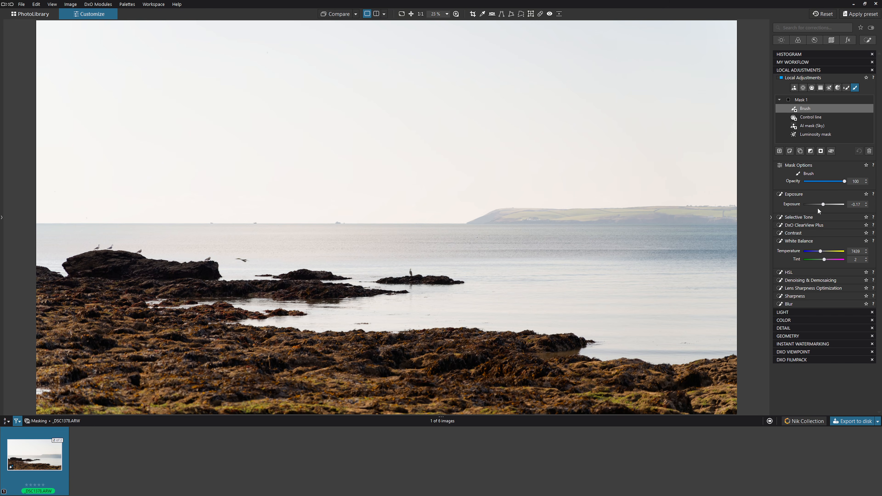
left_click(794, 233)
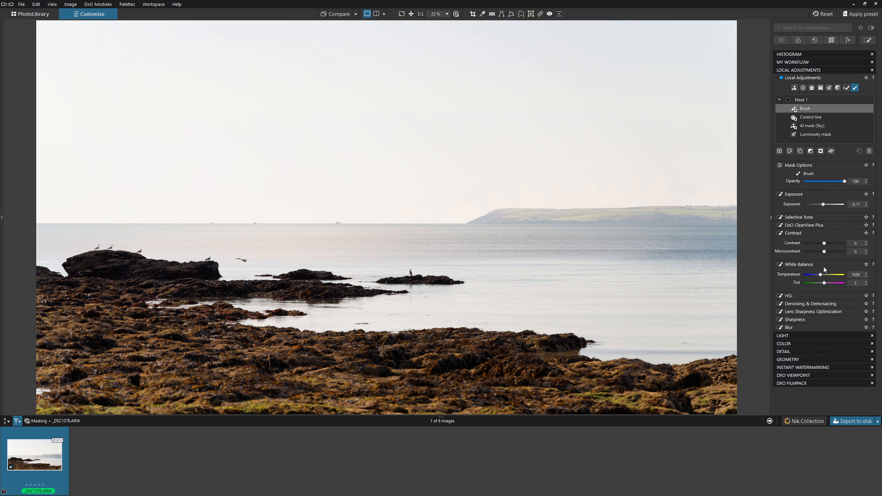
left_click_drag(824, 252, 828, 251)
Switch Mask 1 off to compare the photo with and without the sea adjustments
mouse_move(871, 101)
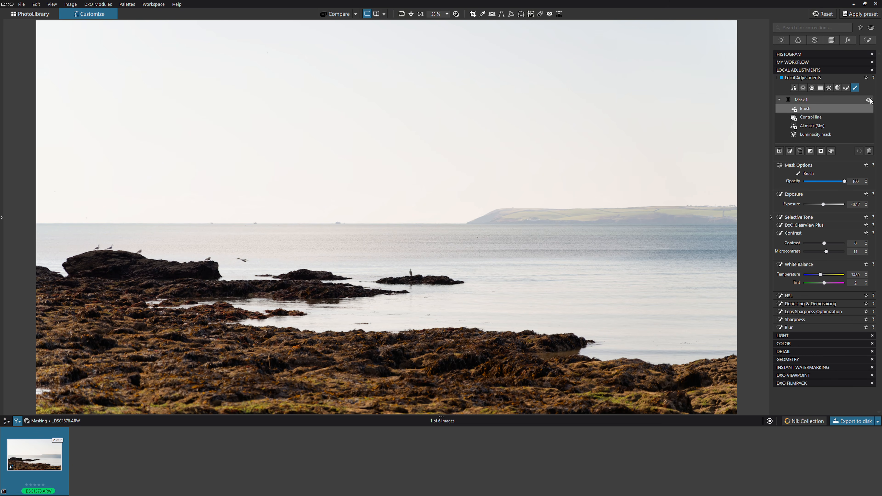
left_click(871, 100)
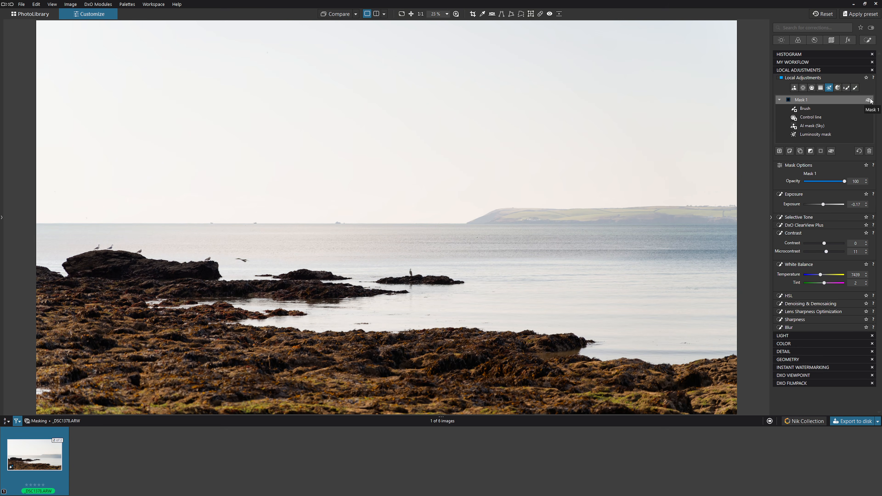
left_click(869, 100)
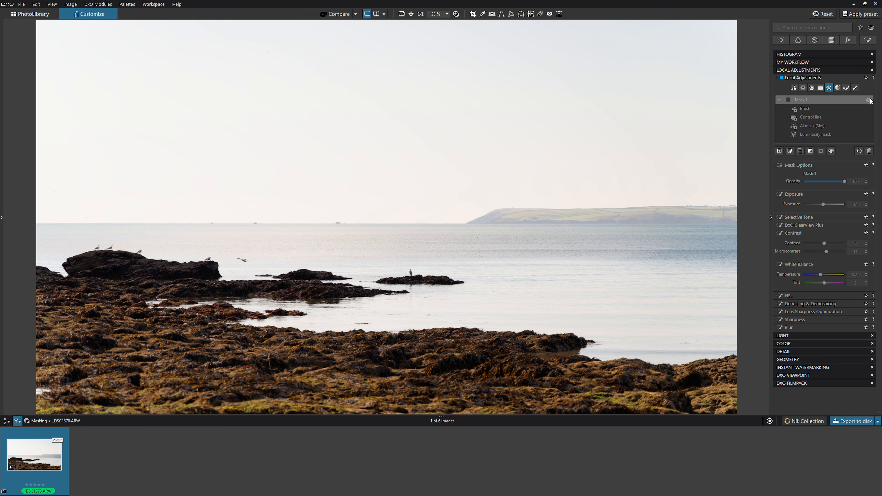